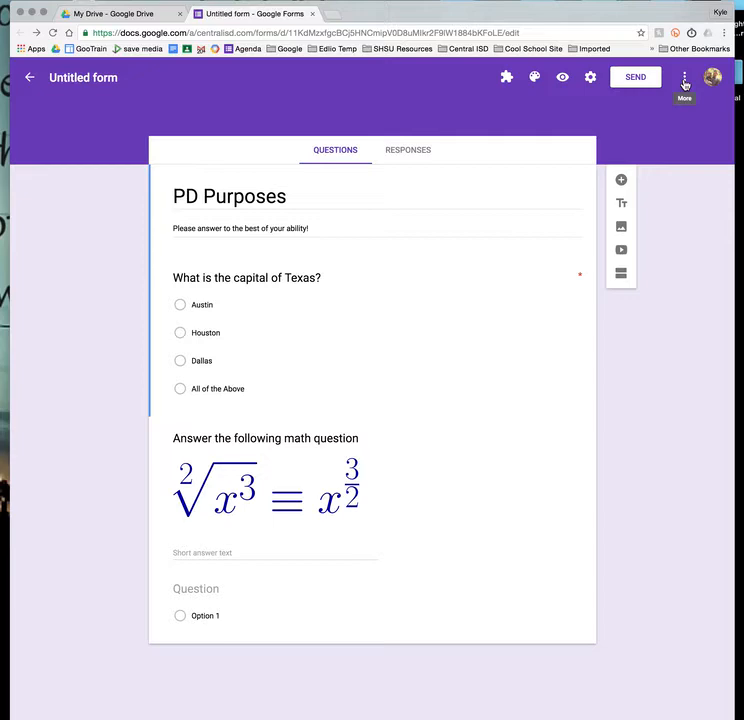
Step: Open the form's add-ons gallery and browse the available add-ons
click(685, 80)
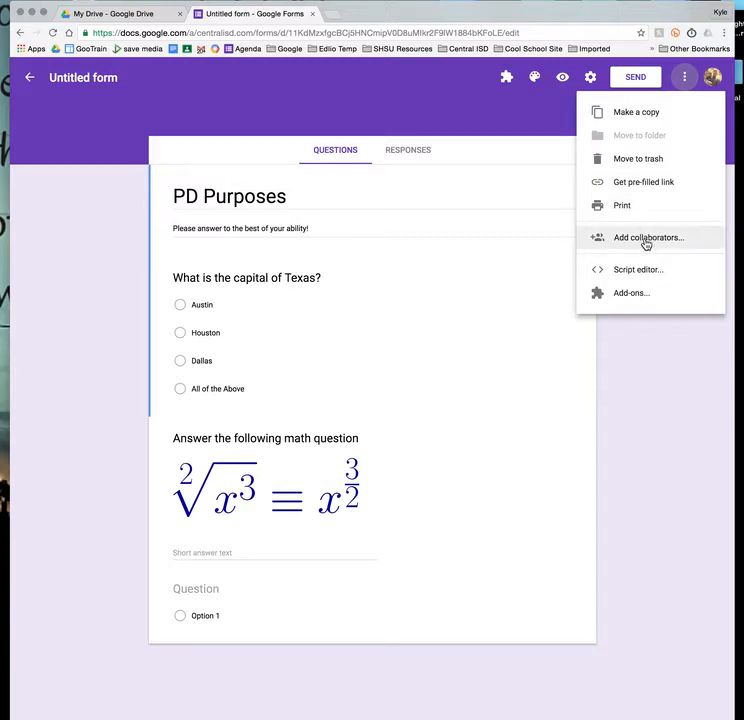
click(630, 293)
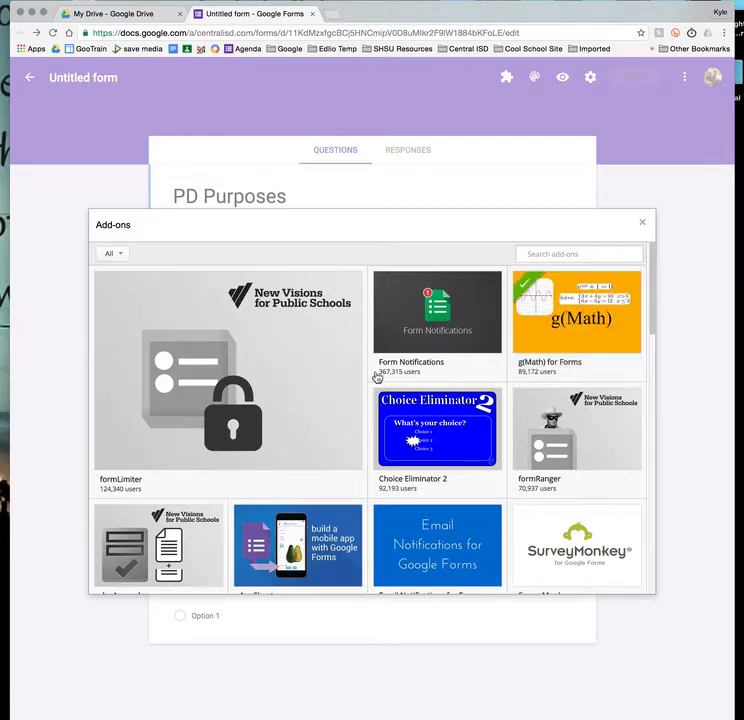
mouse_move(365, 455)
scroll(365, 455, down, 10)
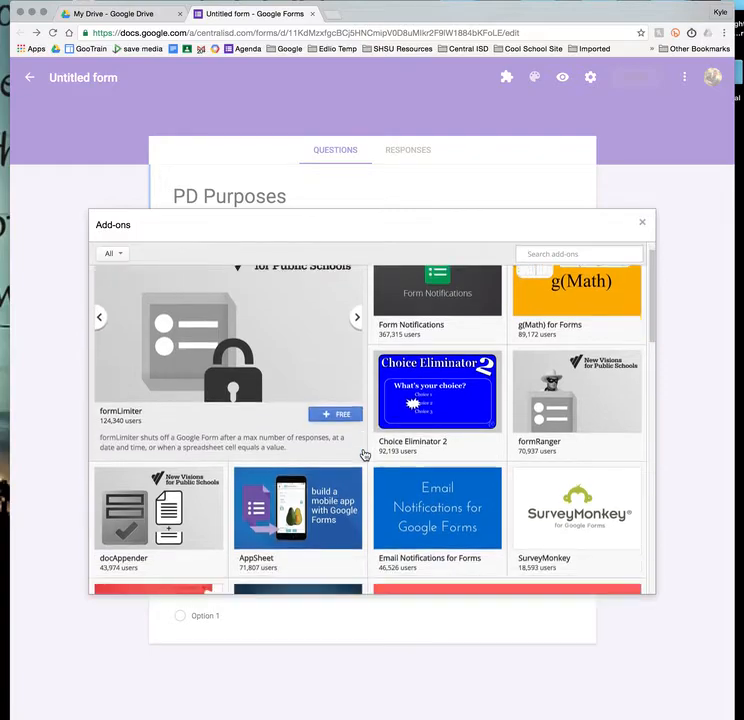
scroll(365, 455, down, 5)
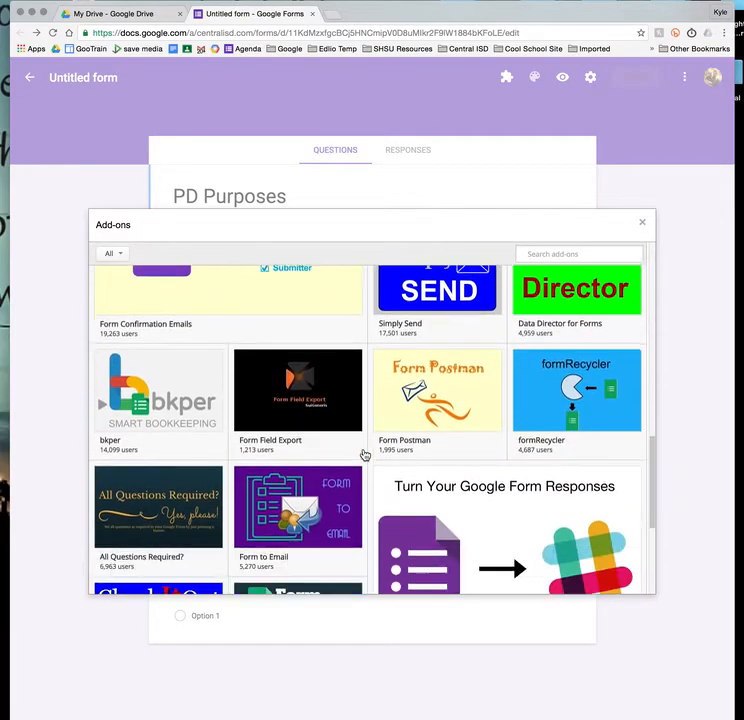
scroll(365, 455, up, 8)
scroll(365, 455, up, 5)
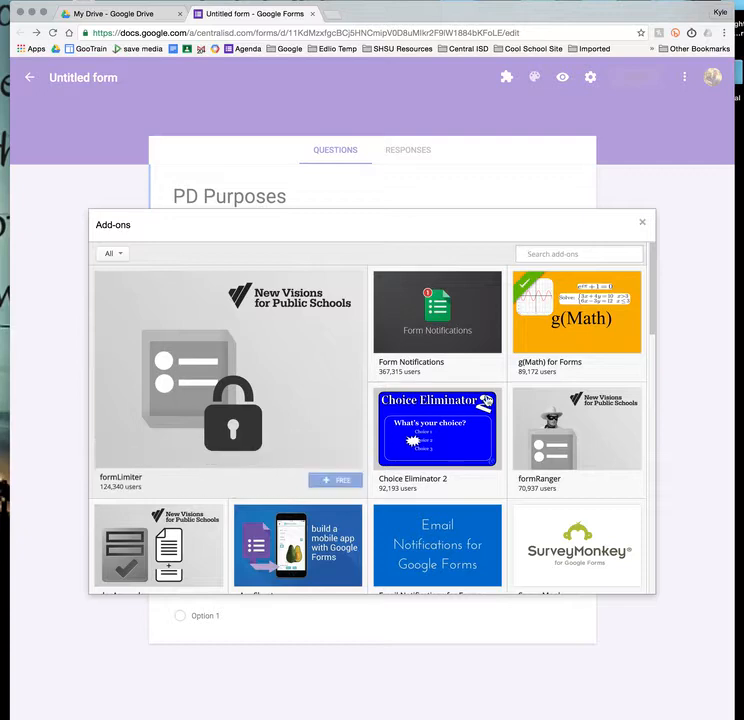
Step: Enable the g(Math) for Forms add-on for use in this document and close the add-ons gallery
mouse_move(573, 340)
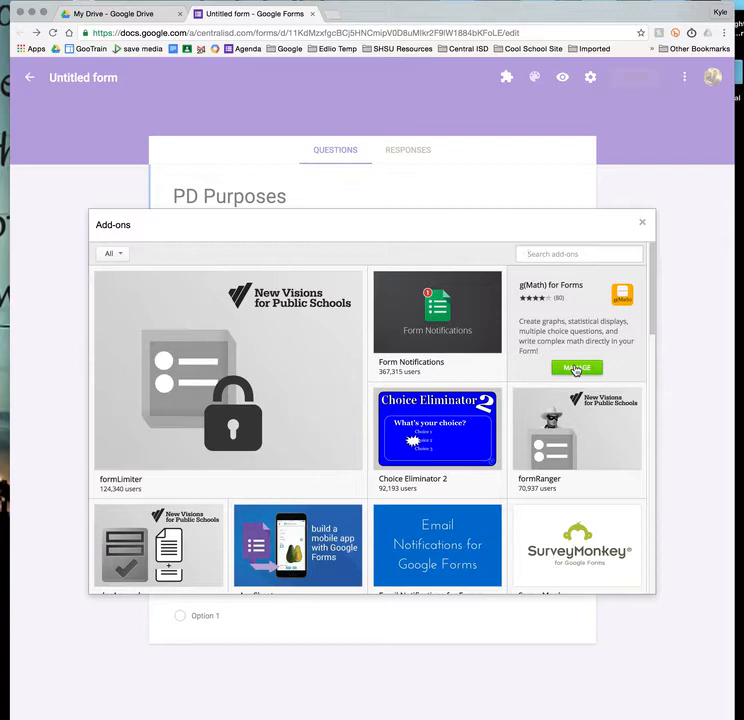
click(576, 369)
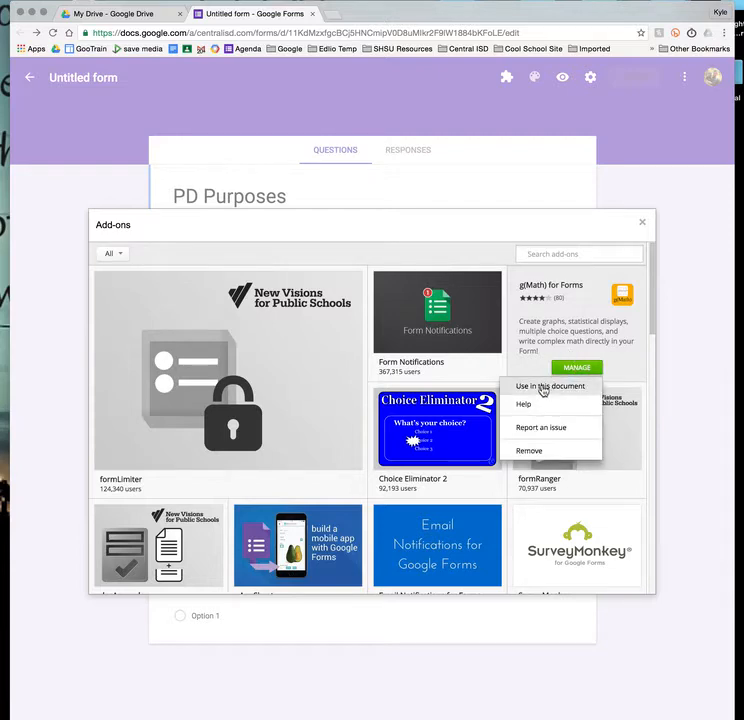
click(543, 388)
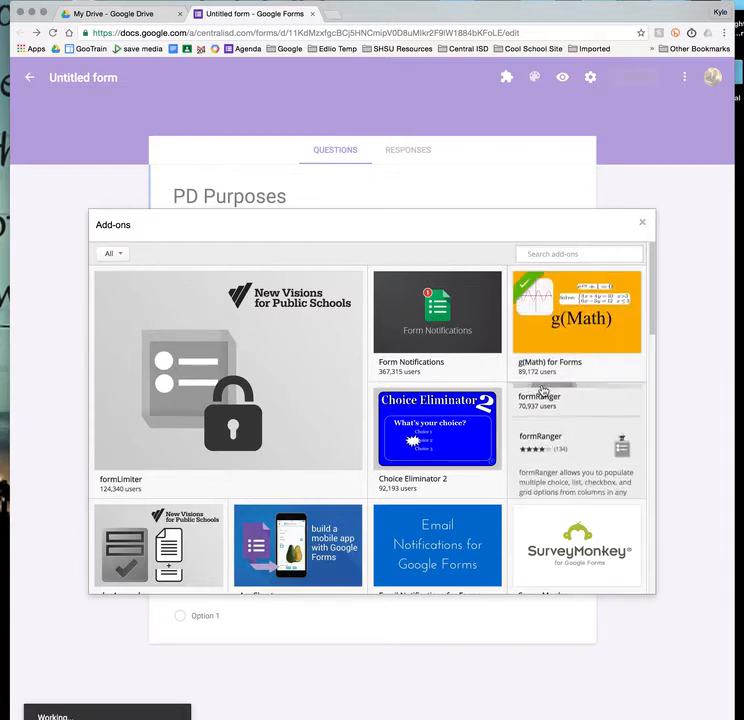
click(590, 297)
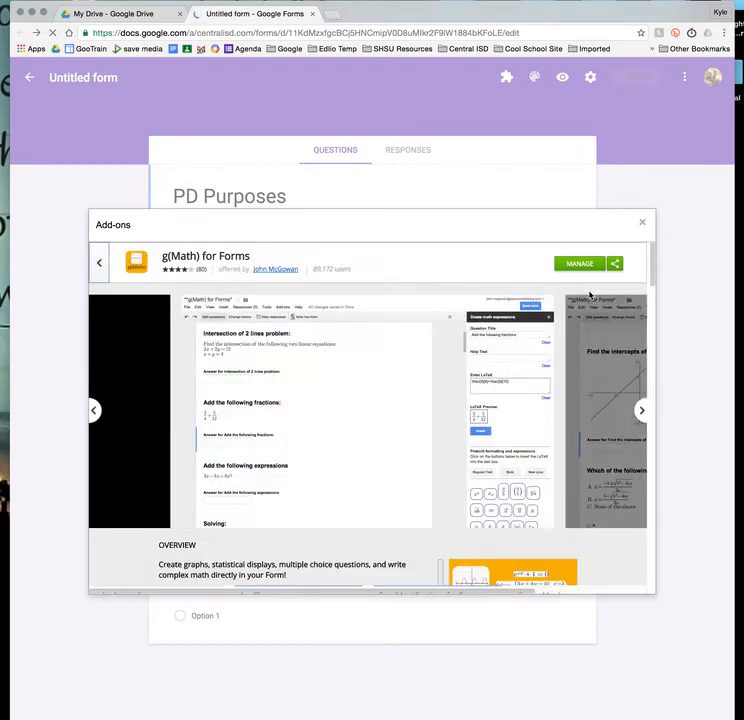
click(642, 222)
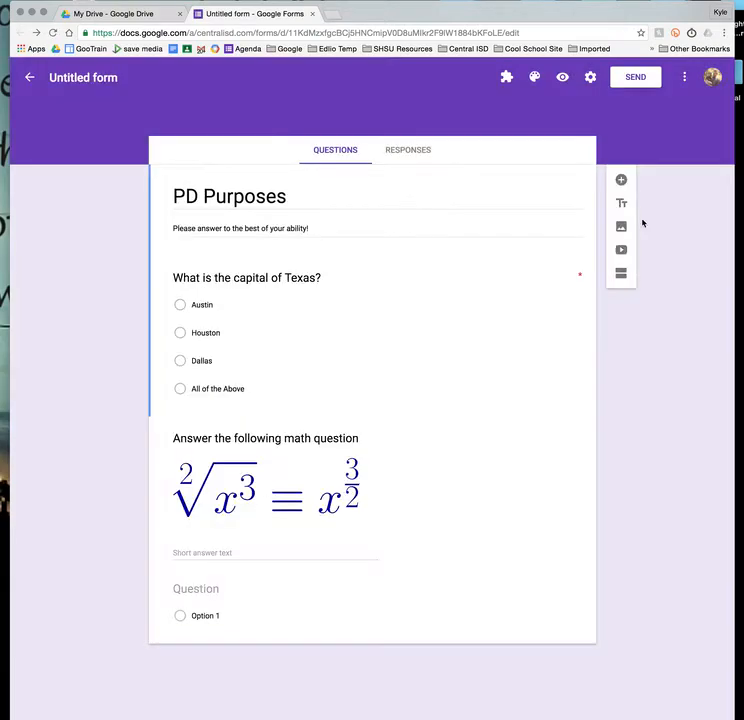
Step: Reopen the add-ons gallery, view the details of g(Math) for Forms, and close the gallery
click(684, 78)
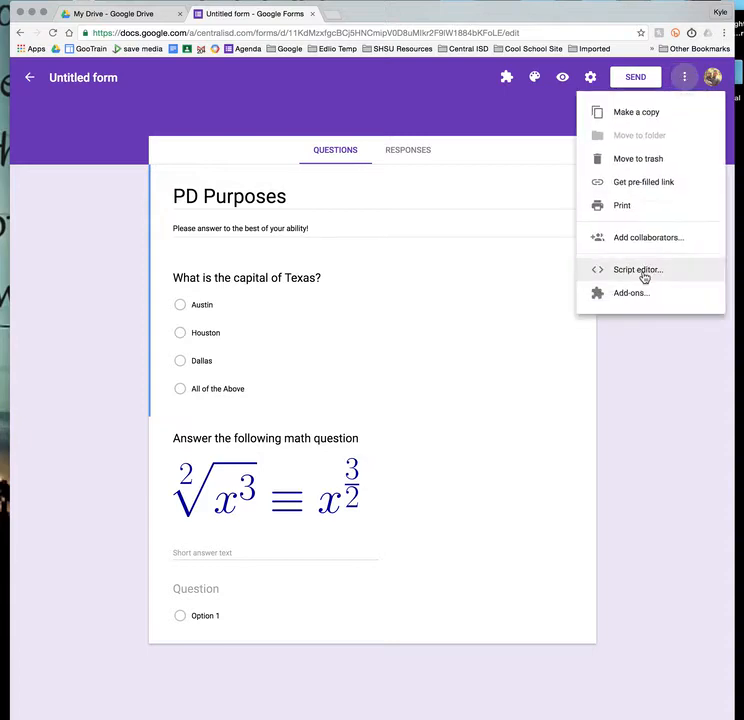
click(641, 294)
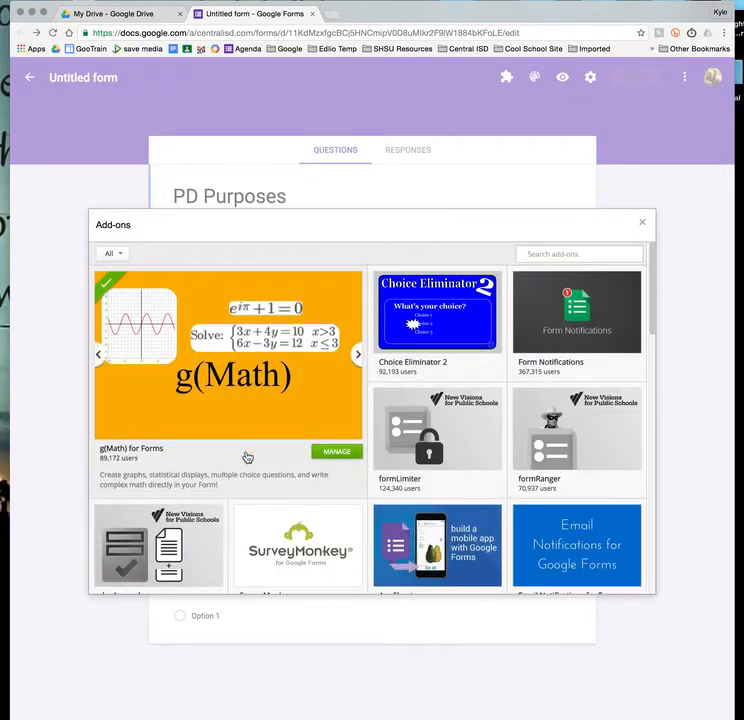
click(246, 457)
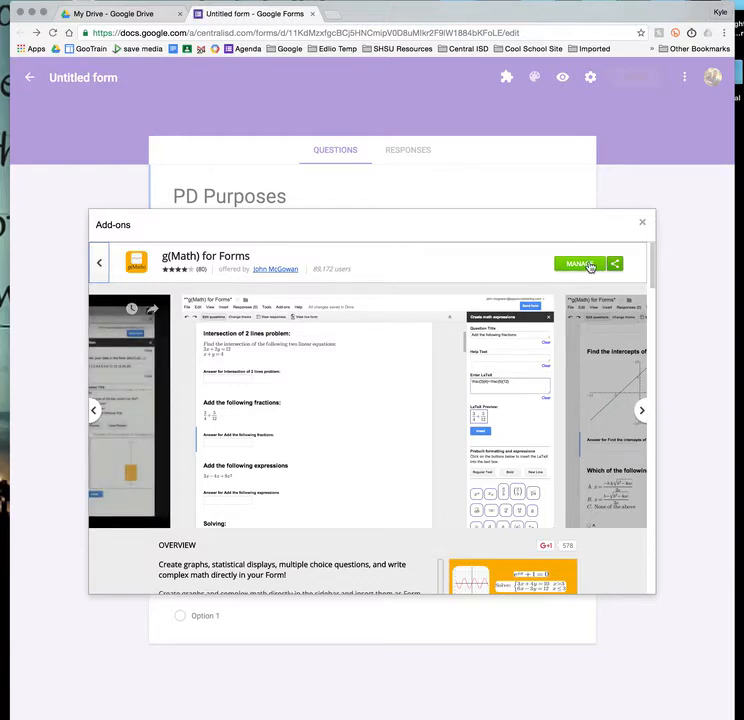
click(643, 224)
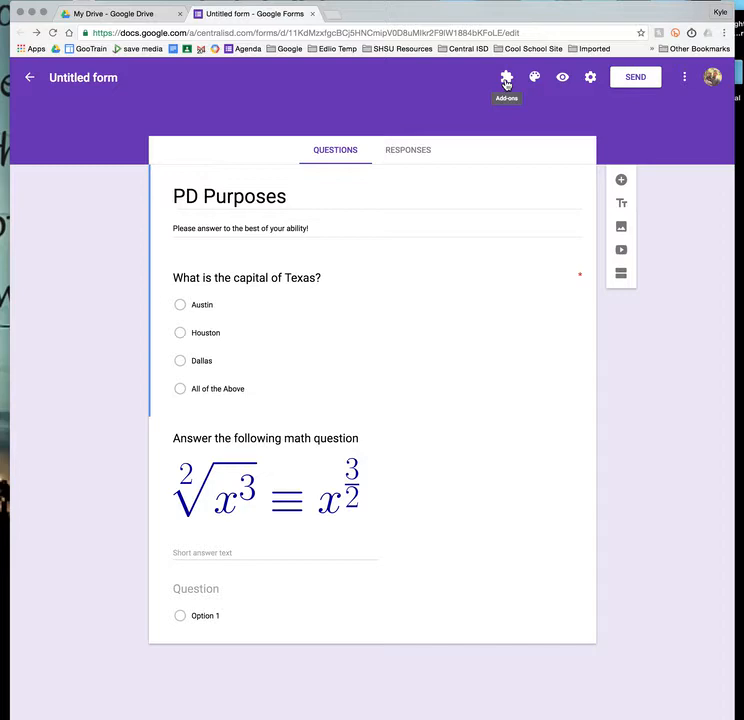
Step: Launch g(Math) for Forms and open its tool for creating math expressions
click(507, 81)
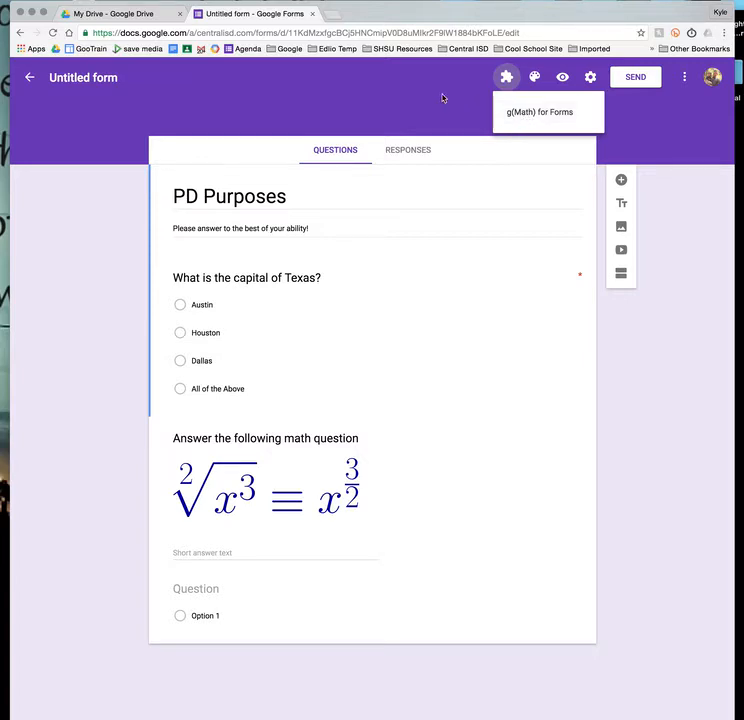
click(525, 113)
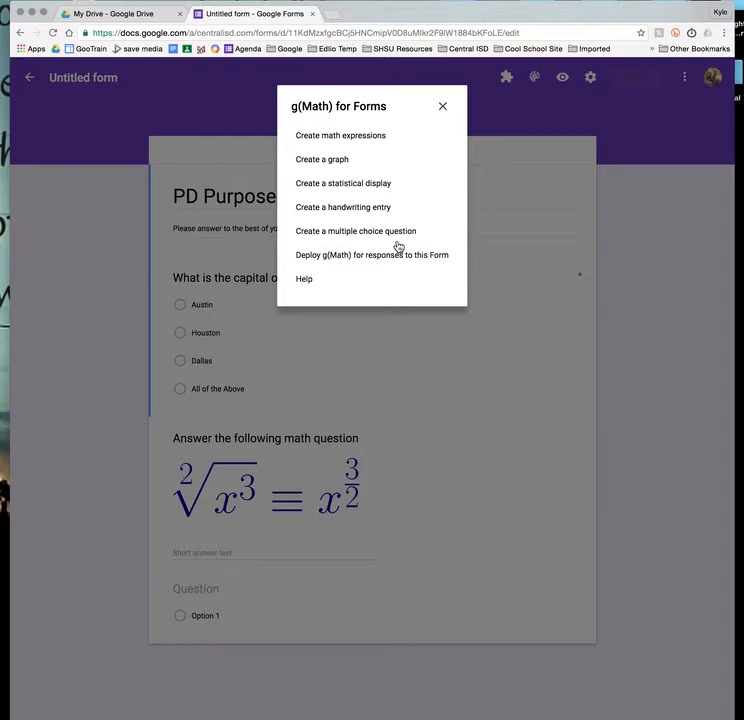
click(363, 142)
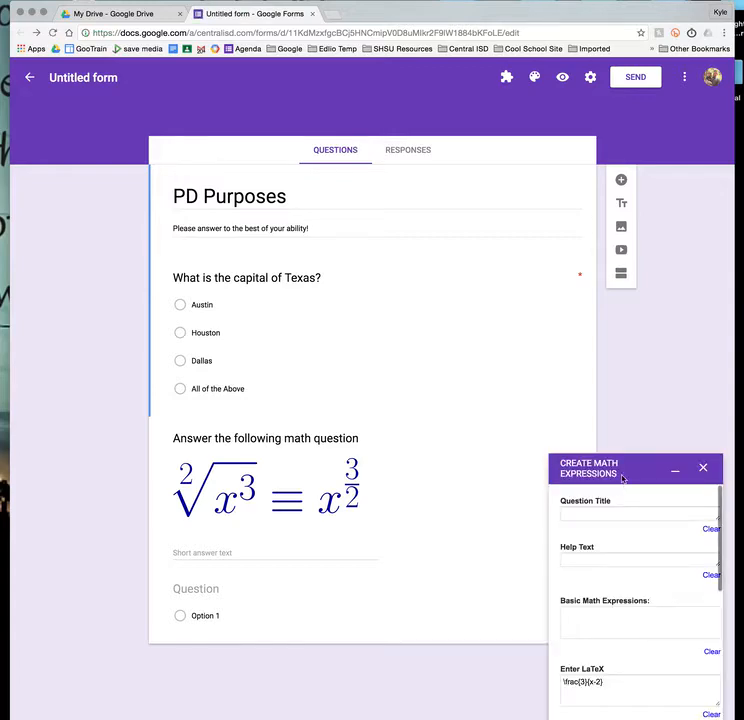
drag(622, 476, 592, 312)
click(644, 472)
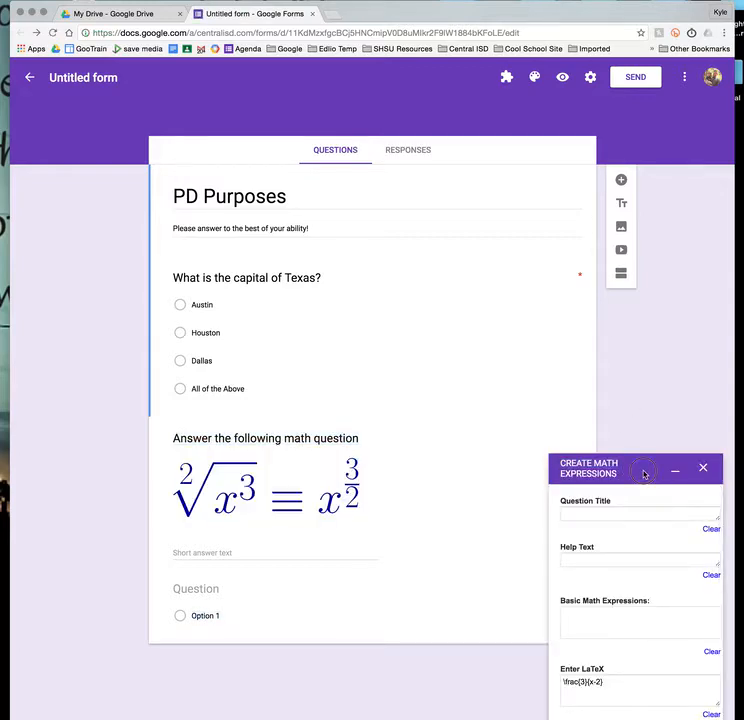
mouse_move(645, 475)
mouse_down()
mouse_move(632, 464)
mouse_move(638, 470)
mouse_up()
scroll(641, 528, down, 2)
scroll(641, 526, up, 2)
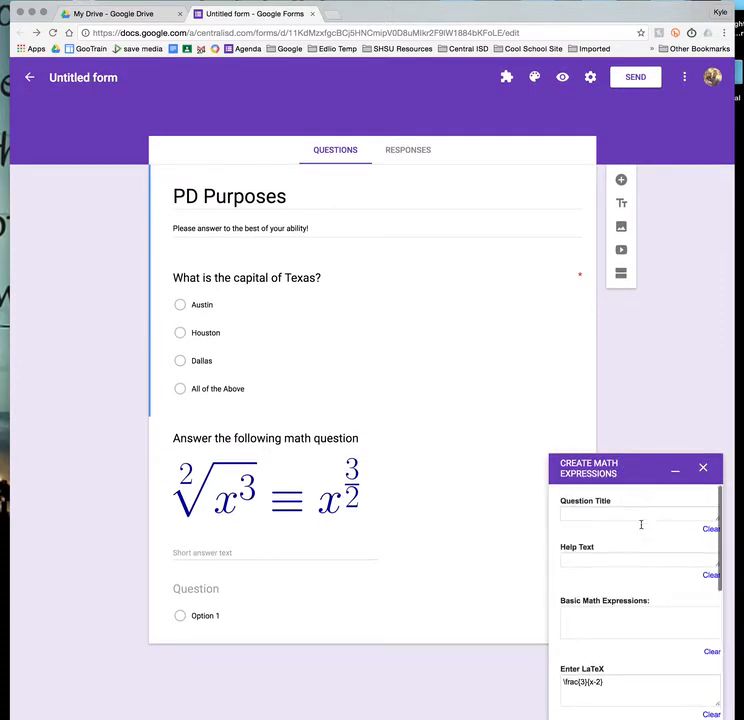
Step: Enter "Find the expression below" as the question title of the math expression
click(588, 513)
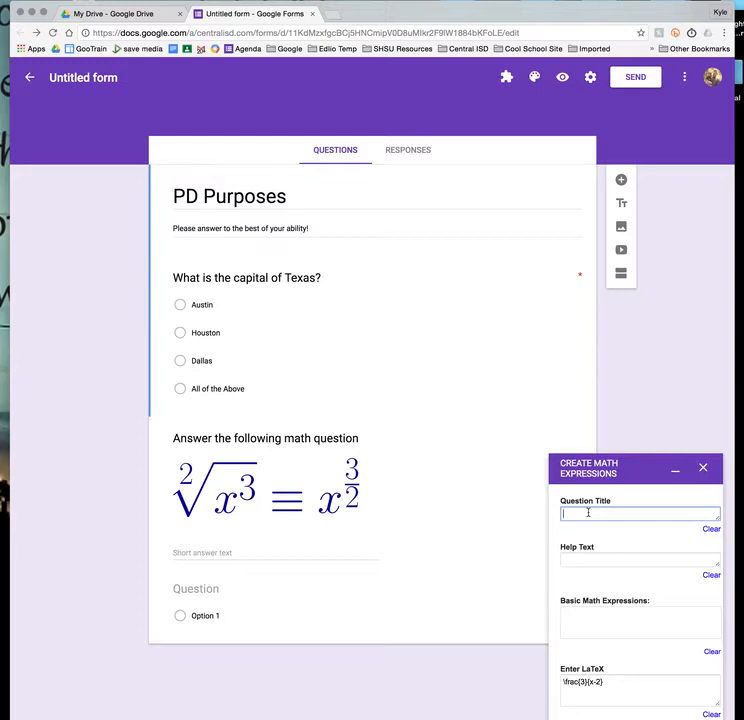
text(Find the expression)
text(below)
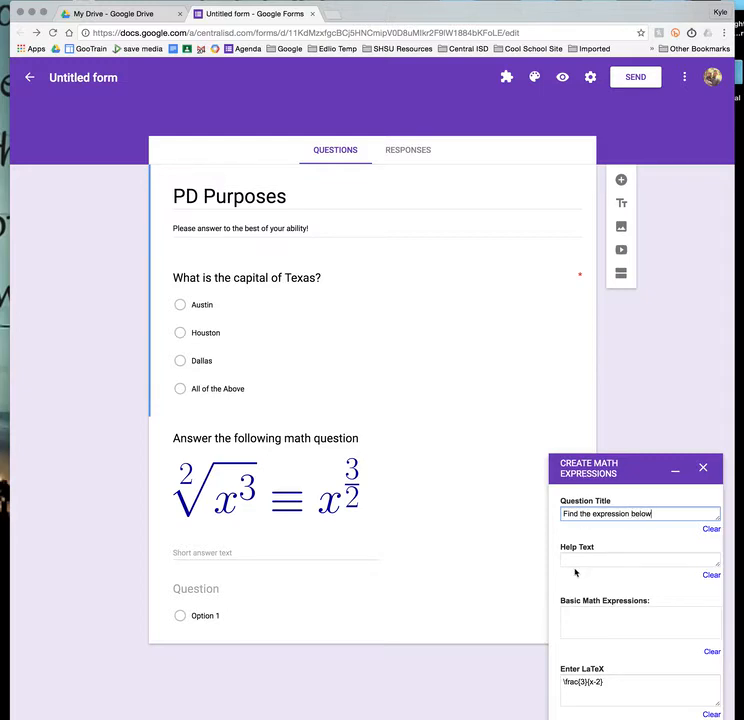
Step: Delete the existing expression from the LaTeX entry
scroll(576, 573, down, 5)
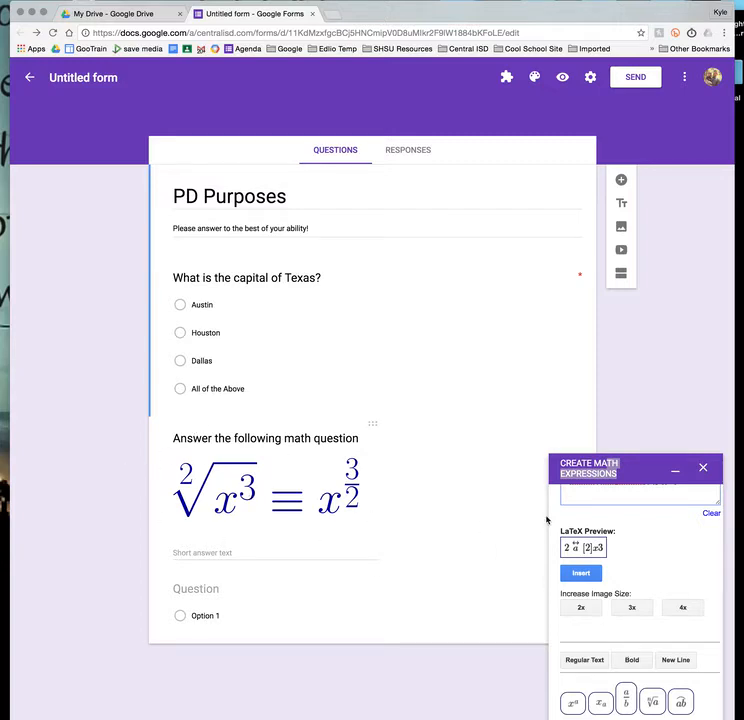
scroll(553, 566, up, 2)
triple_click(603, 511)
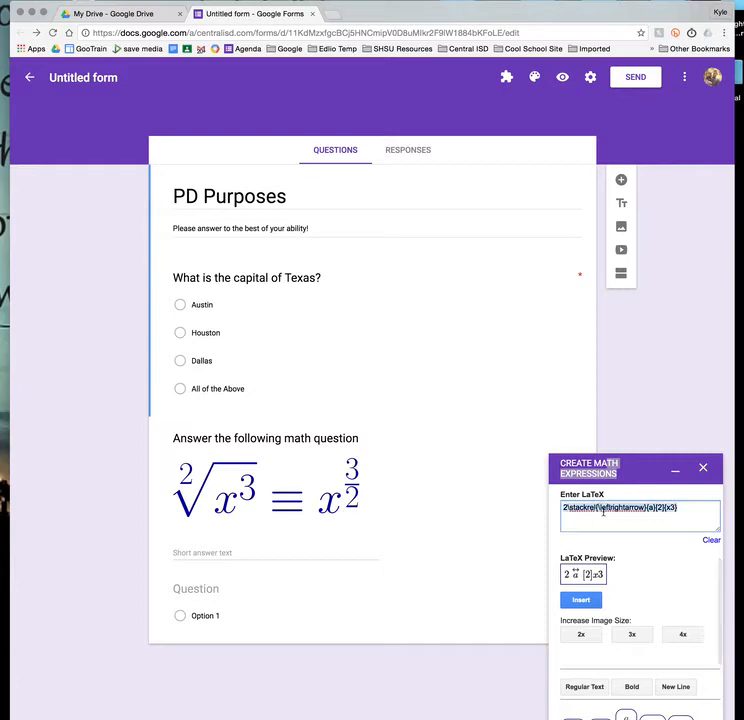
scroll(603, 511, up, 3)
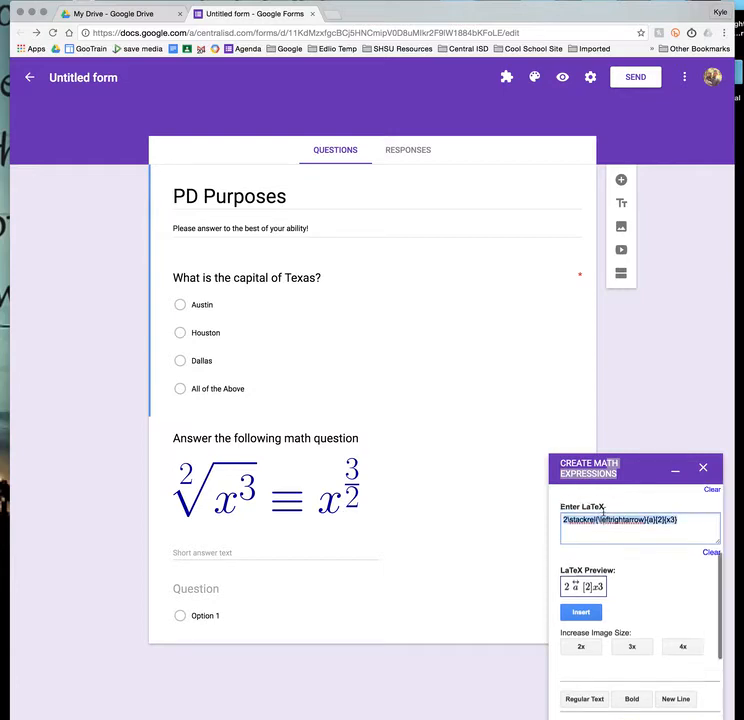
click(603, 511)
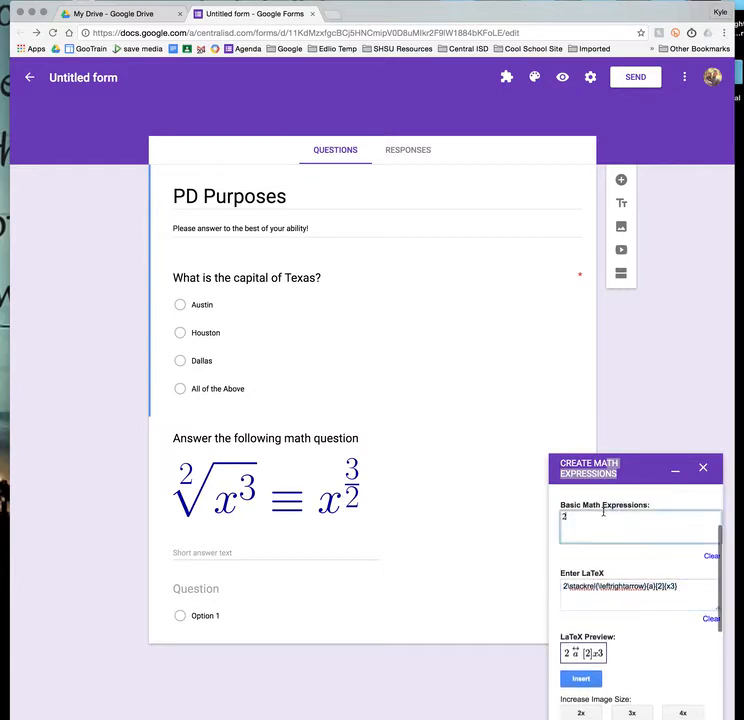
triple_click(591, 588)
key(BackSpace)
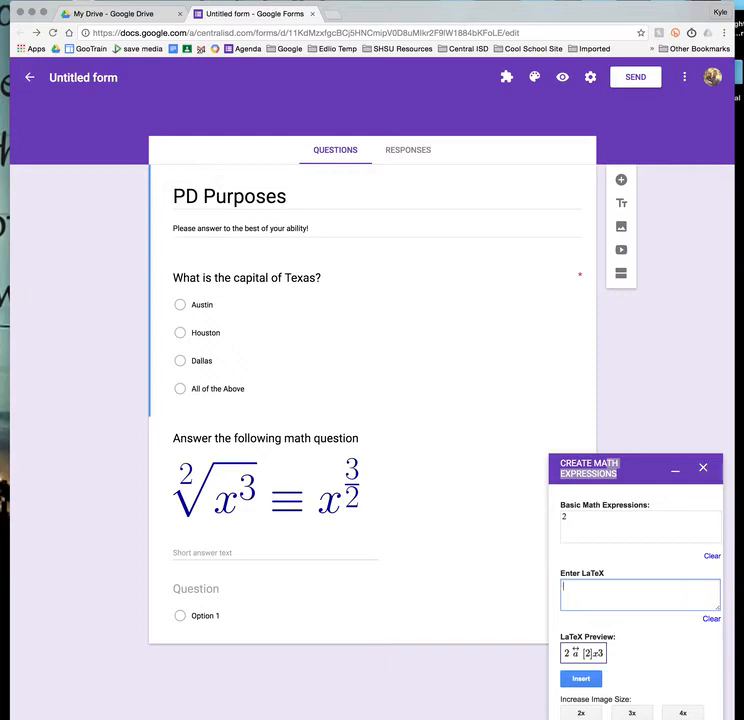
Step: Insert the nth-root template into the empty LaTeX entry
scroll(636, 590, down, 3)
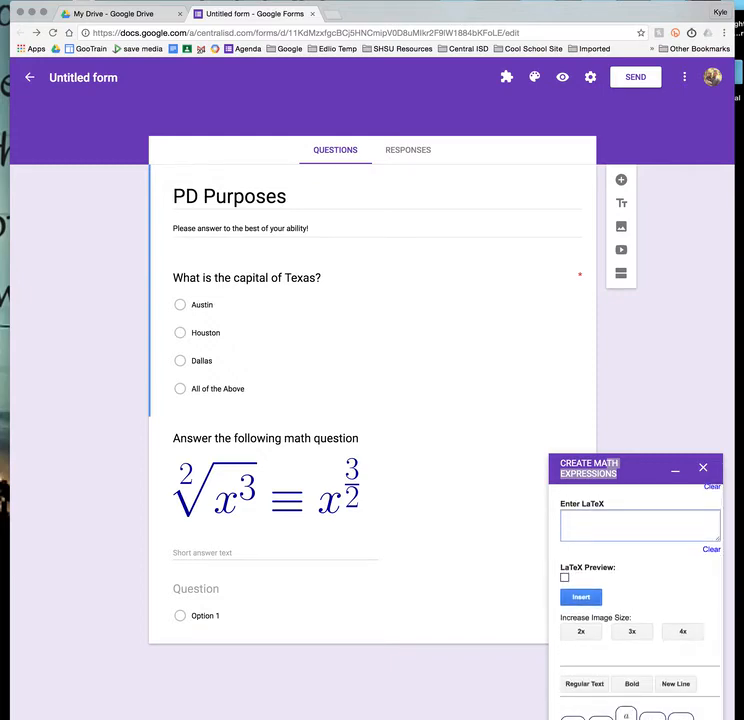
scroll(636, 600, down, 2)
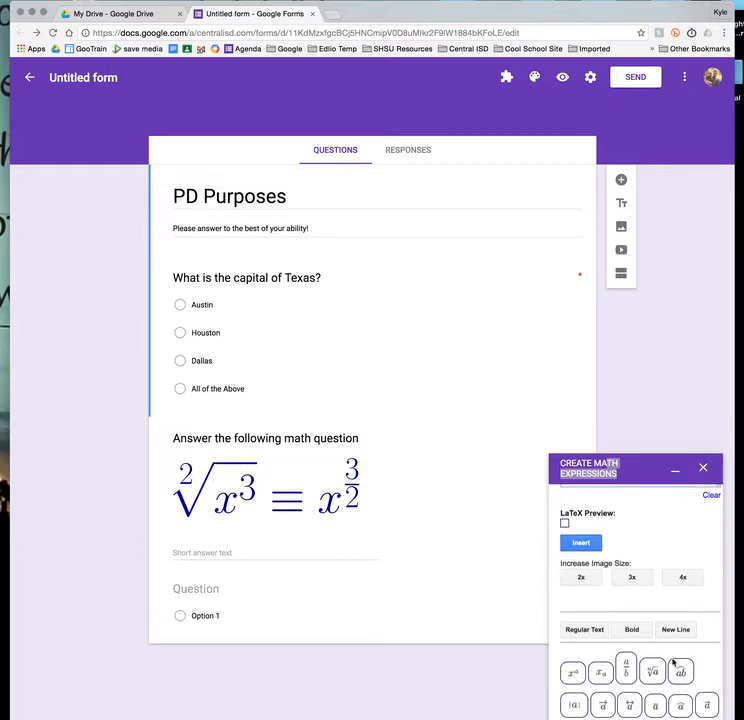
scroll(674, 662, down, 1)
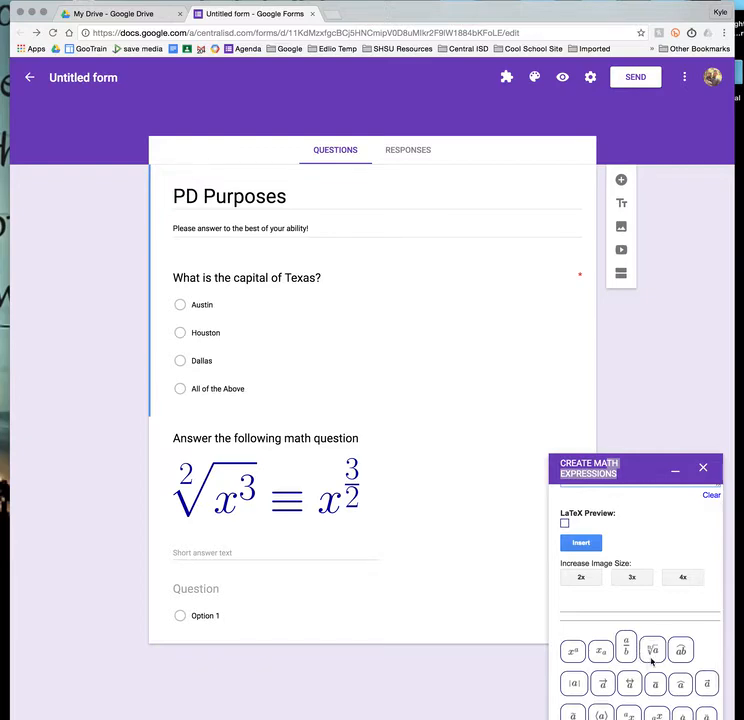
click(651, 660)
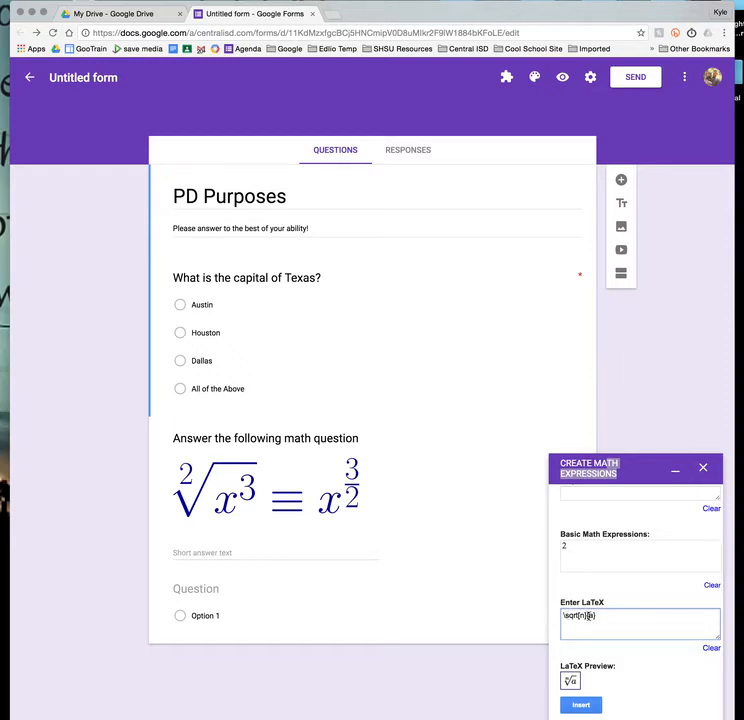
Step: Replace the root's placeholders with x3 as the radicand and 2 as the index
double_click(591, 615)
click(591, 616)
text(3)
click(593, 617)
key(BackSpace)
text(x3)
click(579, 616)
text(2)
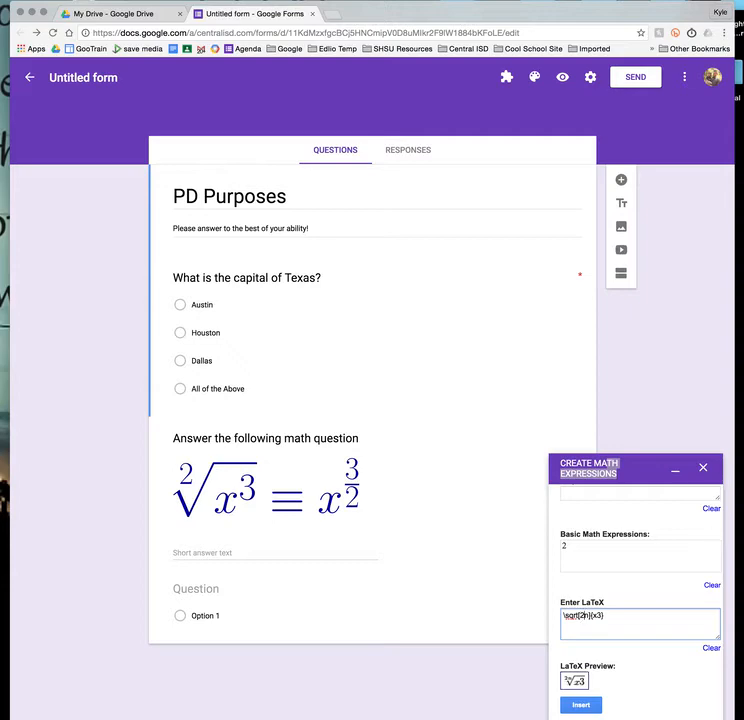
key(Delete)
Step: Append an equals sign and the x-to-the-power-a template after the root expression
click(616, 616)
text(=)
scroll(626, 646, down, 3)
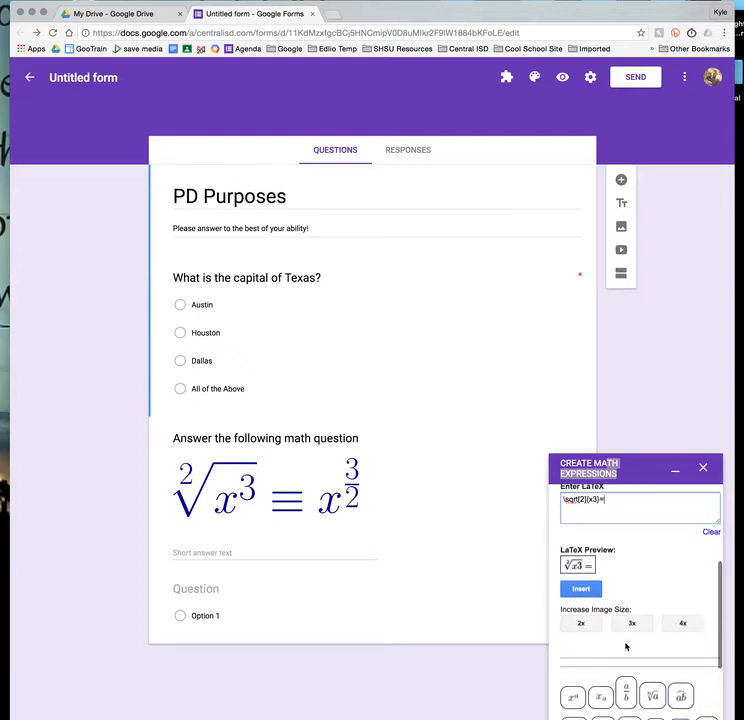
scroll(625, 647, down, 1)
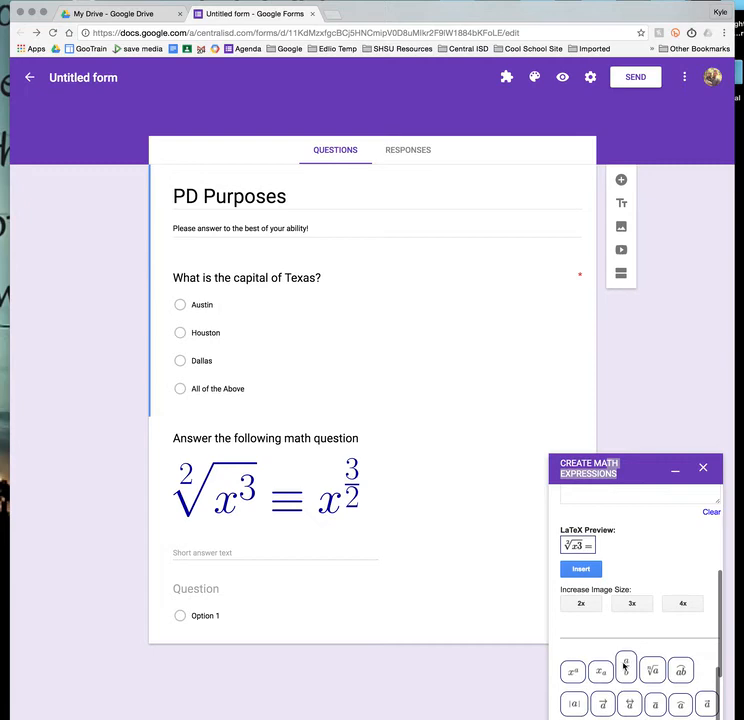
click(573, 673)
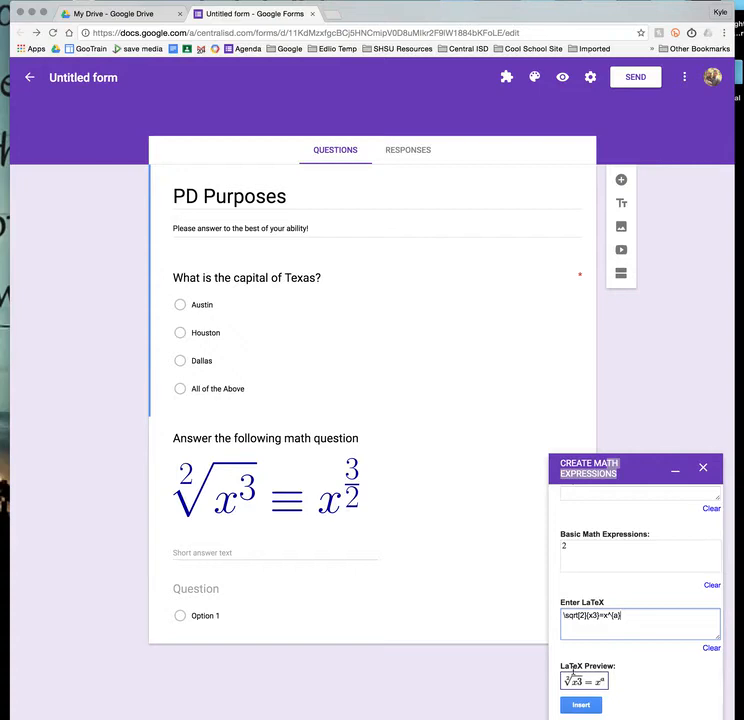
scroll(572, 672, down, 3)
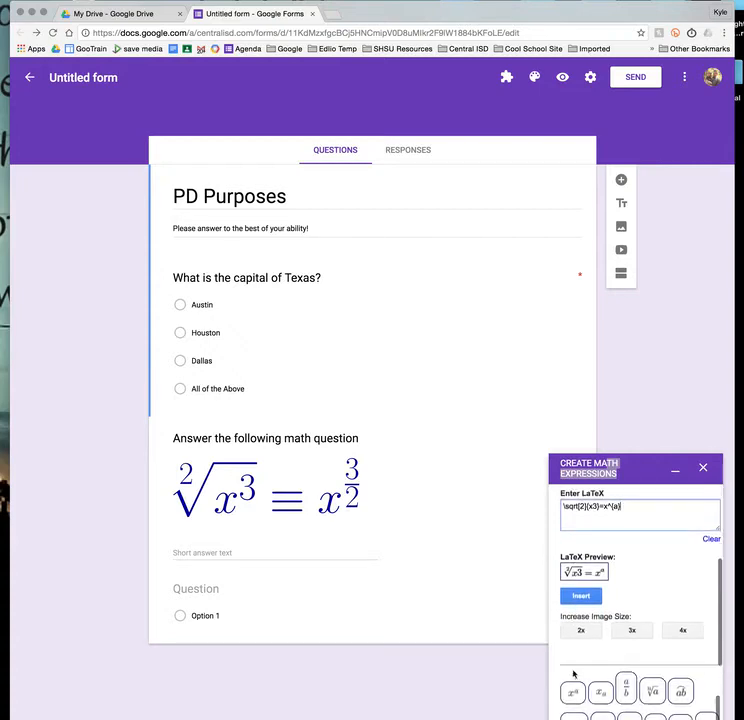
Step: Append the a-over-b fraction template to the LaTeX expression and delete the ^{a} exponent after x
click(625, 690)
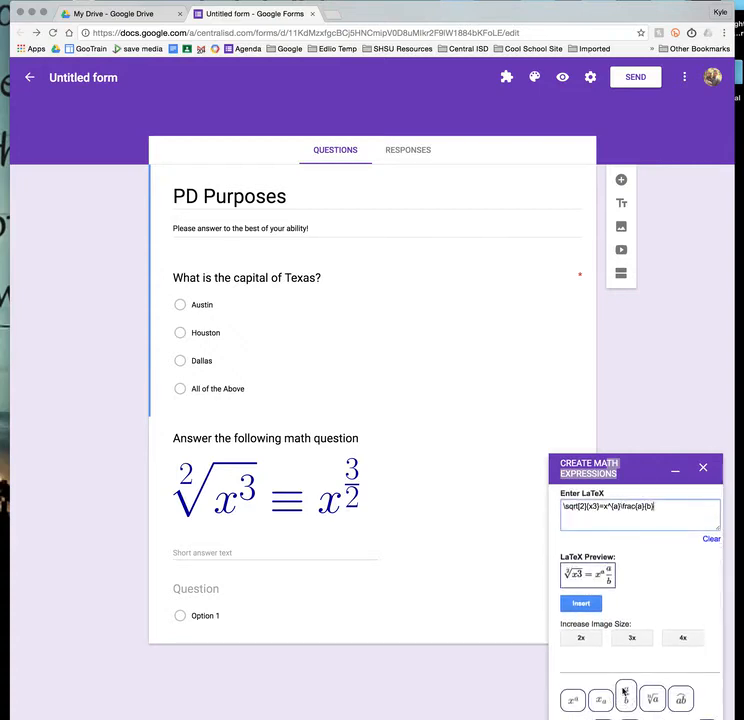
click(619, 506)
key(BackSpace)
key(BackSpace)
key(BackSpace)
key(BackSpace)
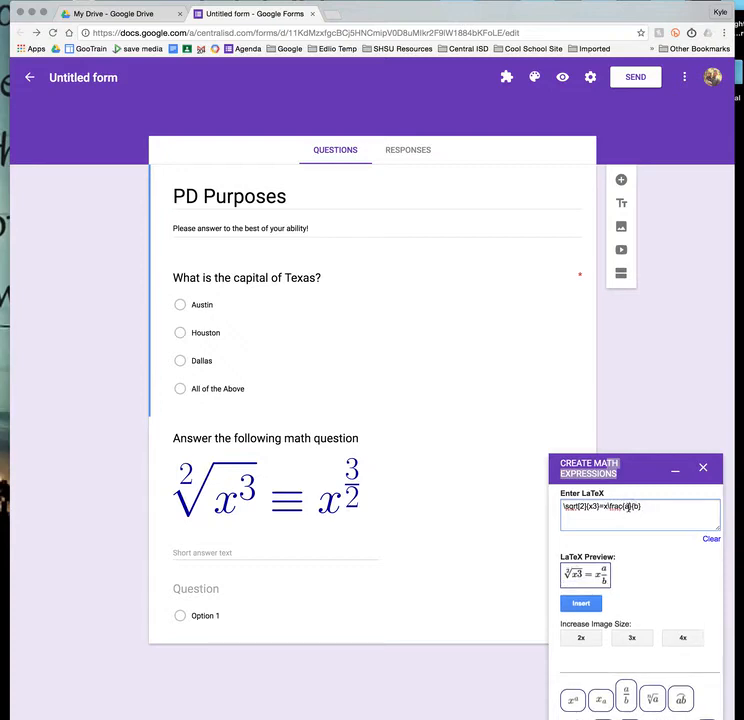
Step: Replace the fraction's placeholders with 3 as the numerator and 2 as the denominator
double_click(629, 507)
text(3)
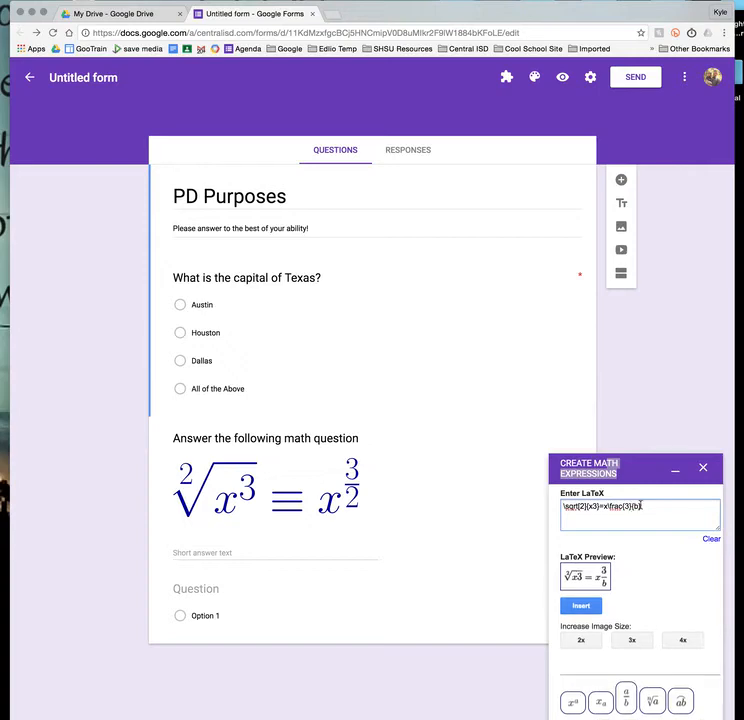
click(638, 506)
text(2)
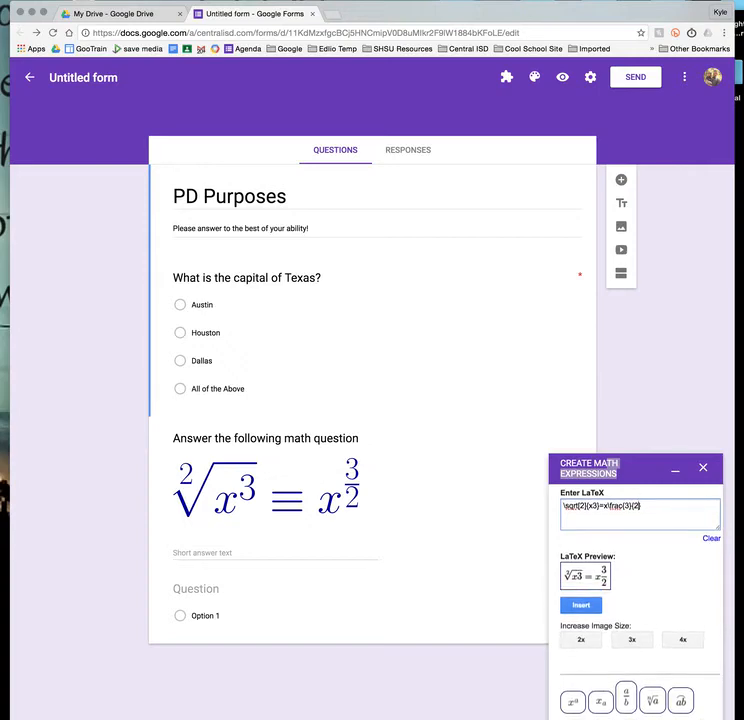
Step: Insert the finished expression into the form and enlarge its image to nearly three times the inserted size
scroll(635, 600, down, 1)
click(578, 597)
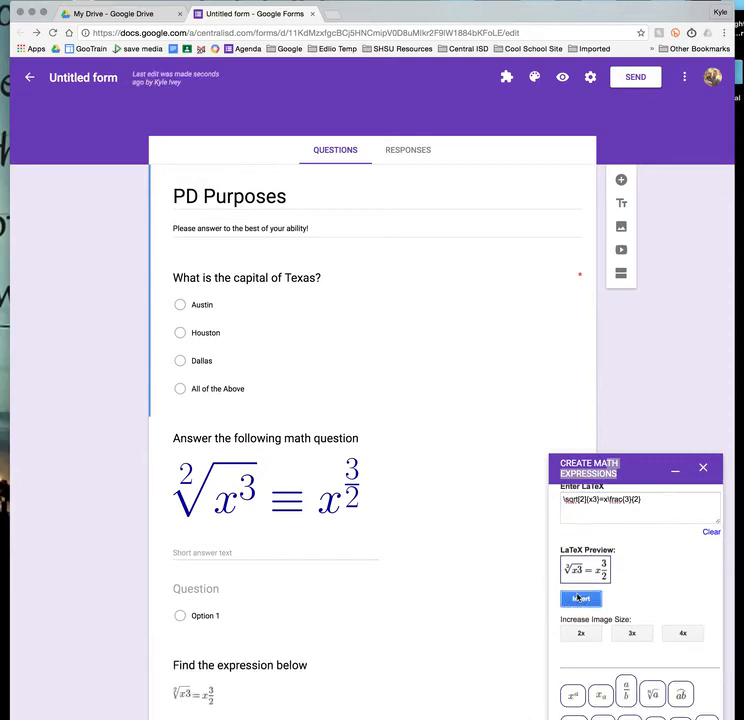
scroll(315, 650, down, 2)
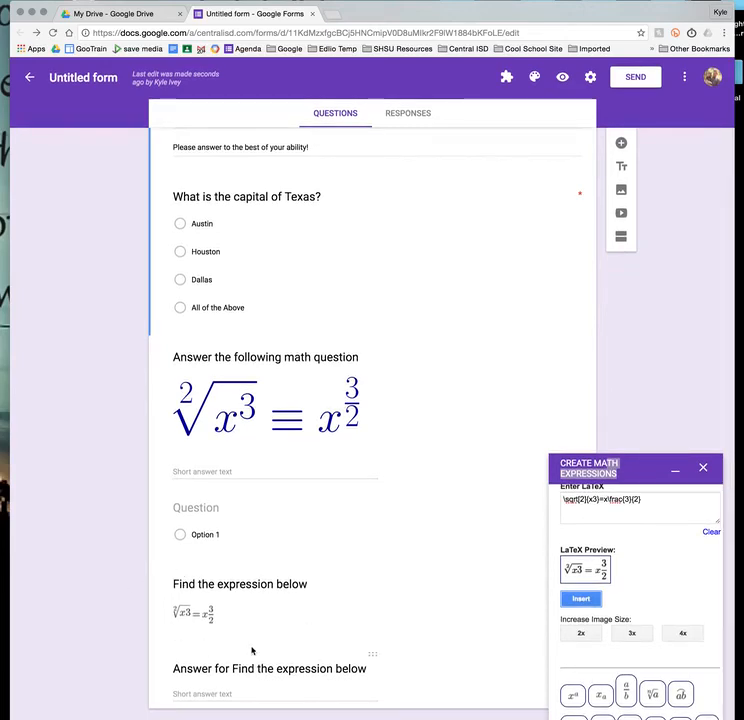
click(192, 613)
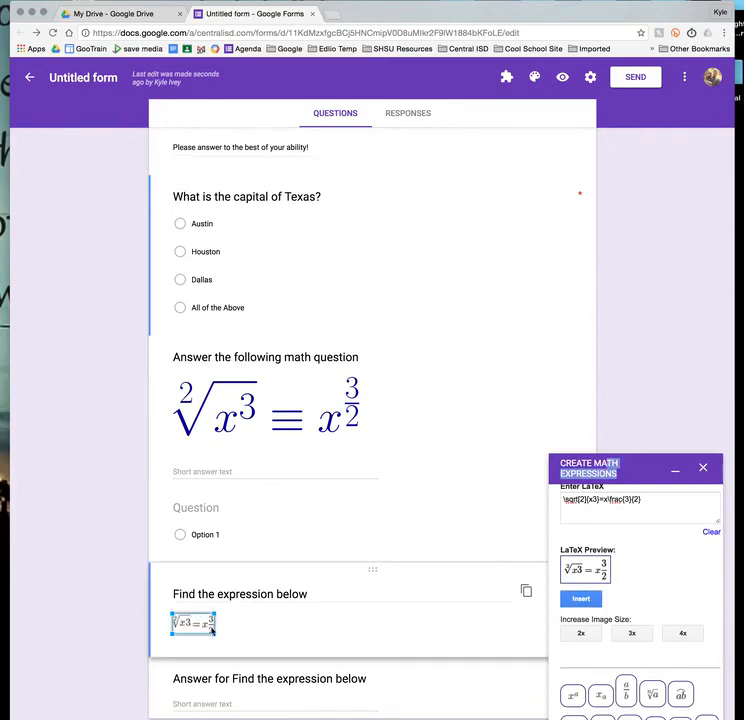
drag(217, 634, 291, 669)
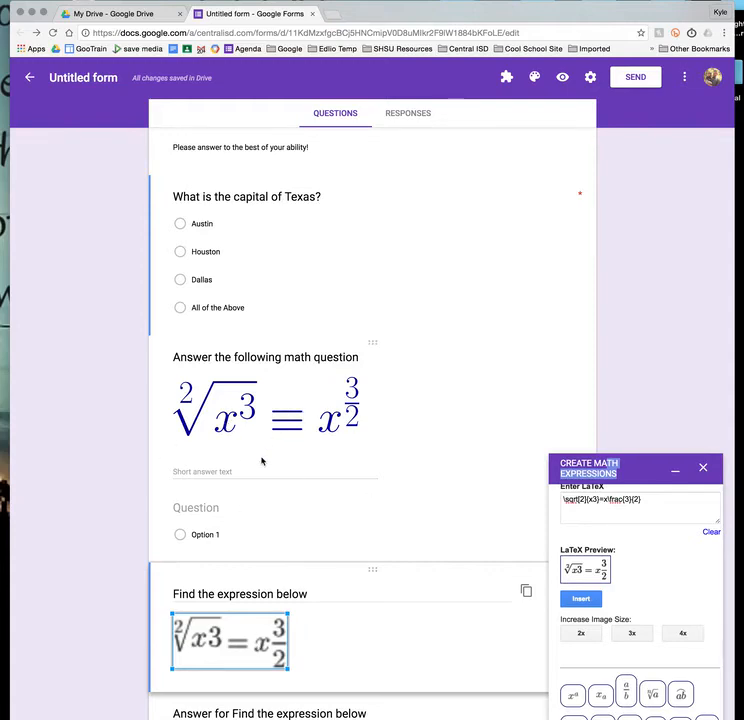
Step: Look through the math symbols and formula templates offered by the expression editor, and close the editor
scroll(683, 577, down, 1)
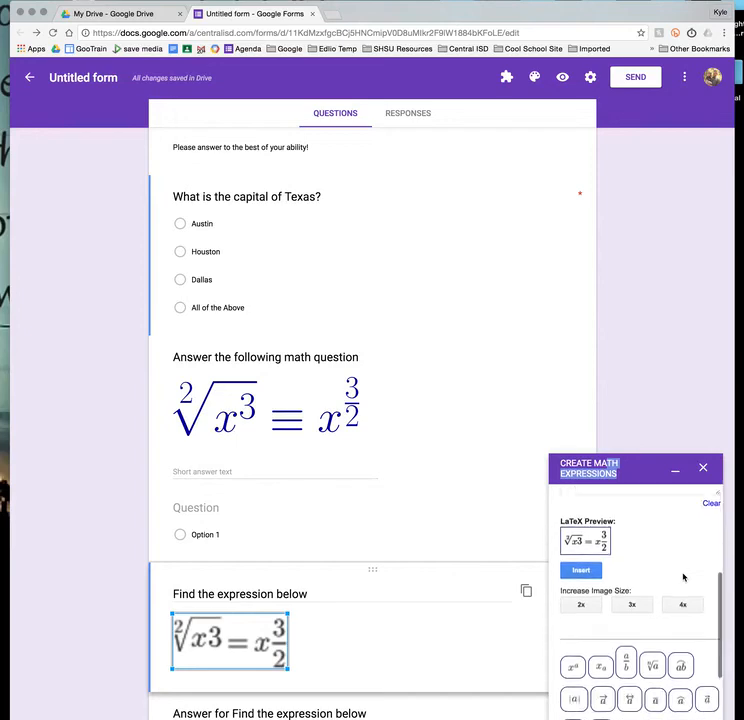
scroll(683, 577, down, 2)
scroll(683, 577, down, 2)
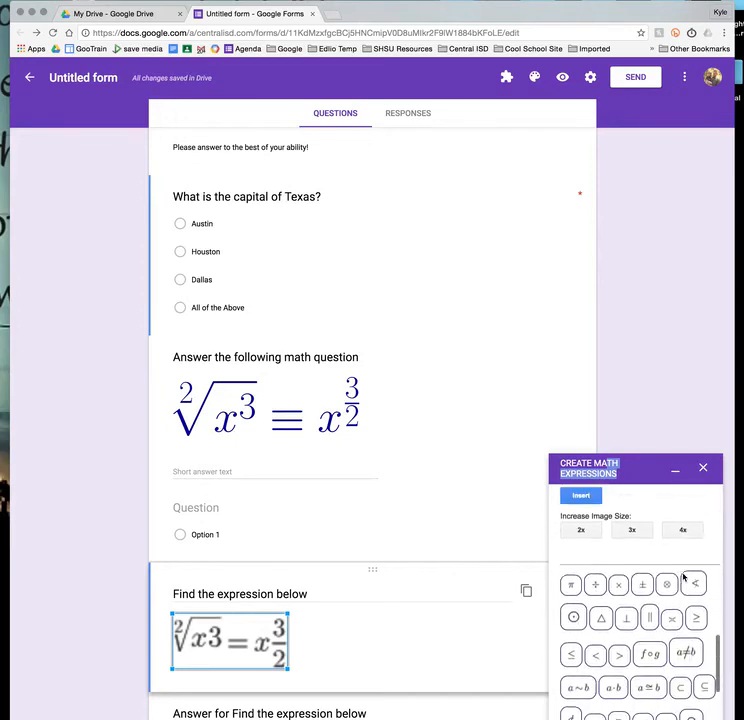
scroll(683, 577, down, 3)
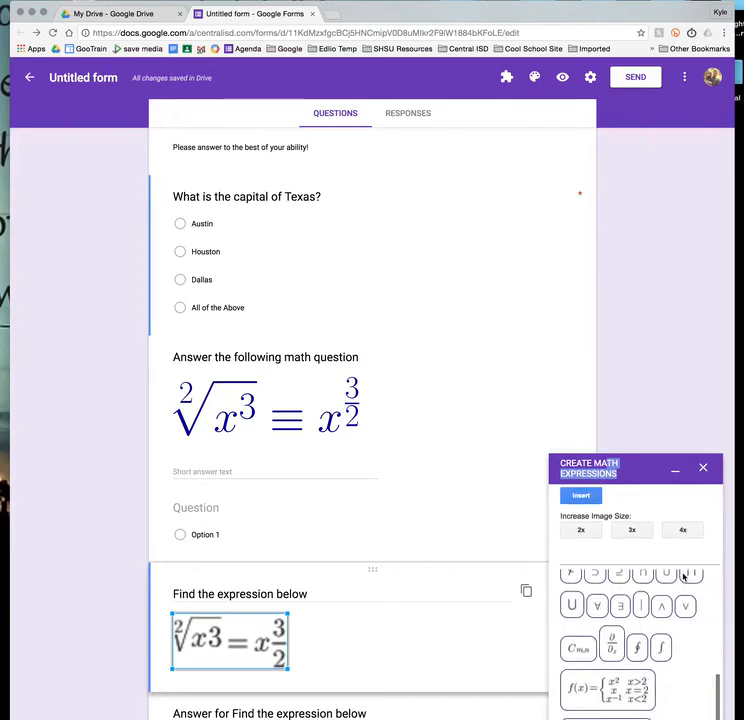
scroll(683, 577, down, 2)
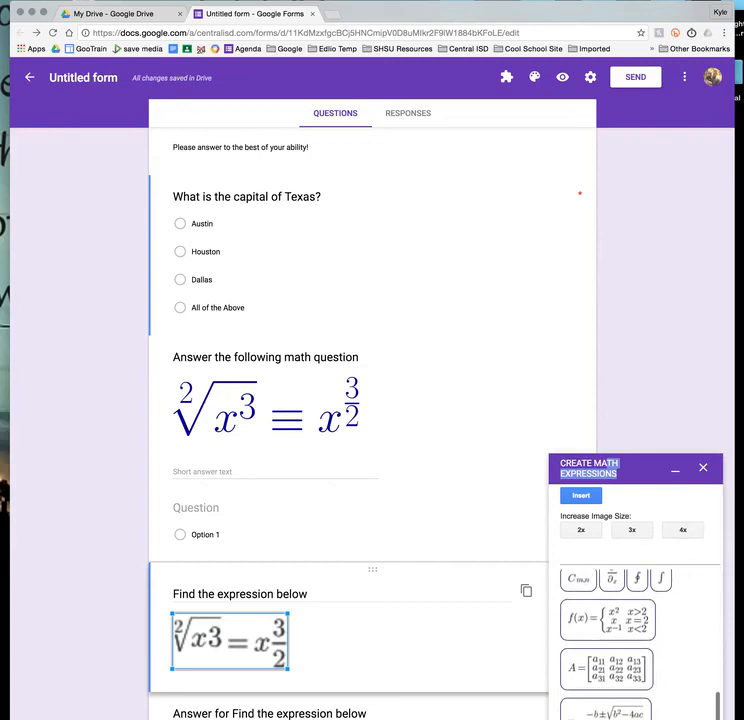
click(703, 468)
Step: Open the form's responses in the PD Purposes spreadsheet in Google Sheets
scroll(557, 246, up, 2)
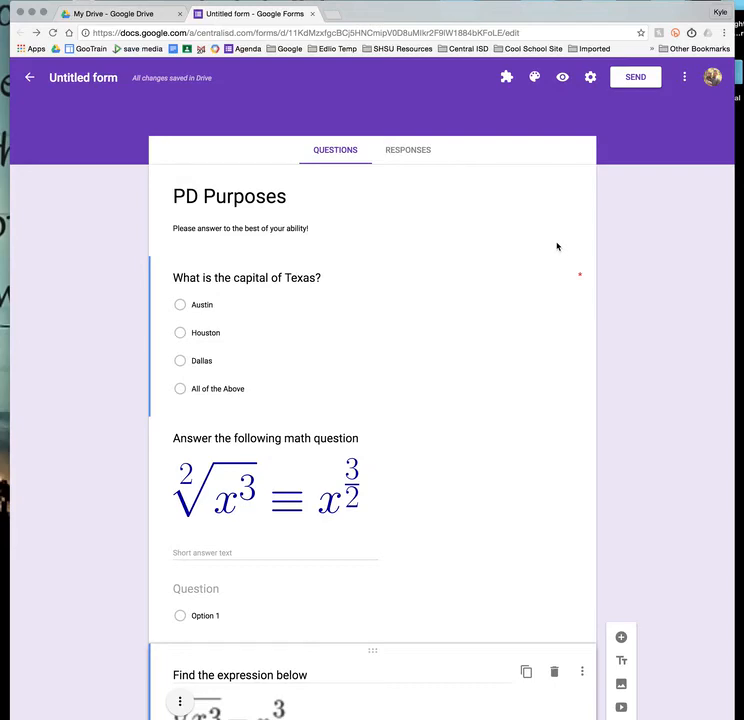
click(405, 155)
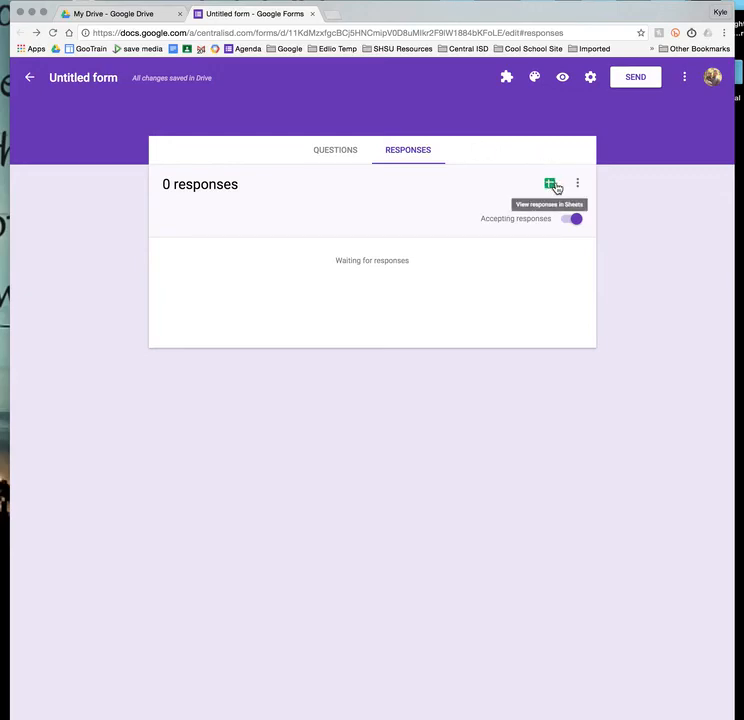
click(555, 185)
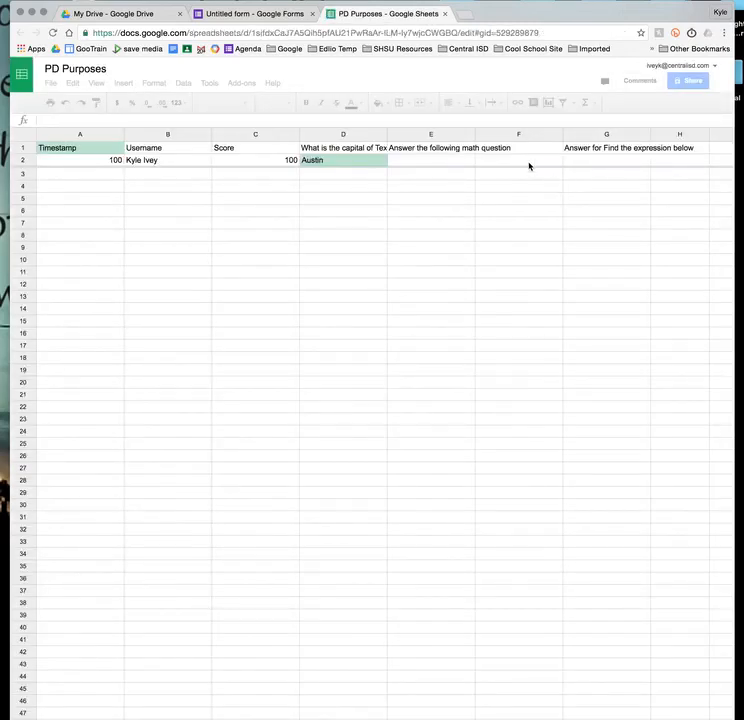
click(245, 203)
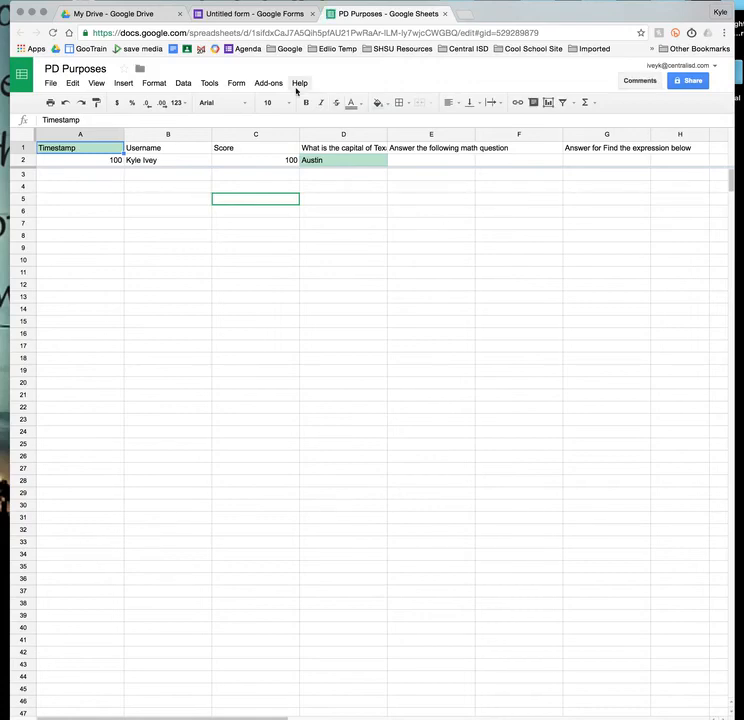
Step: Configure the spreadsheet's notification rules to send an email right away when a user submits a form
click(210, 84)
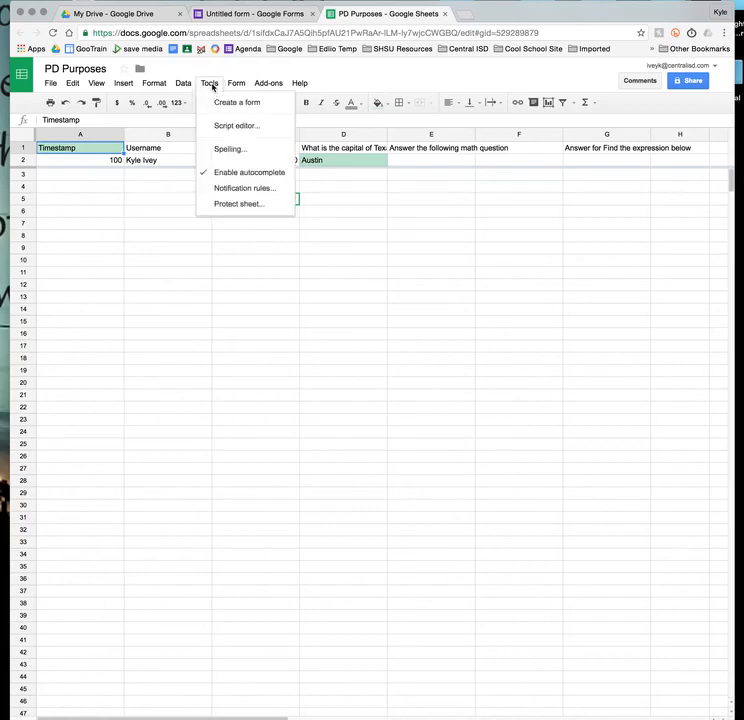
click(250, 192)
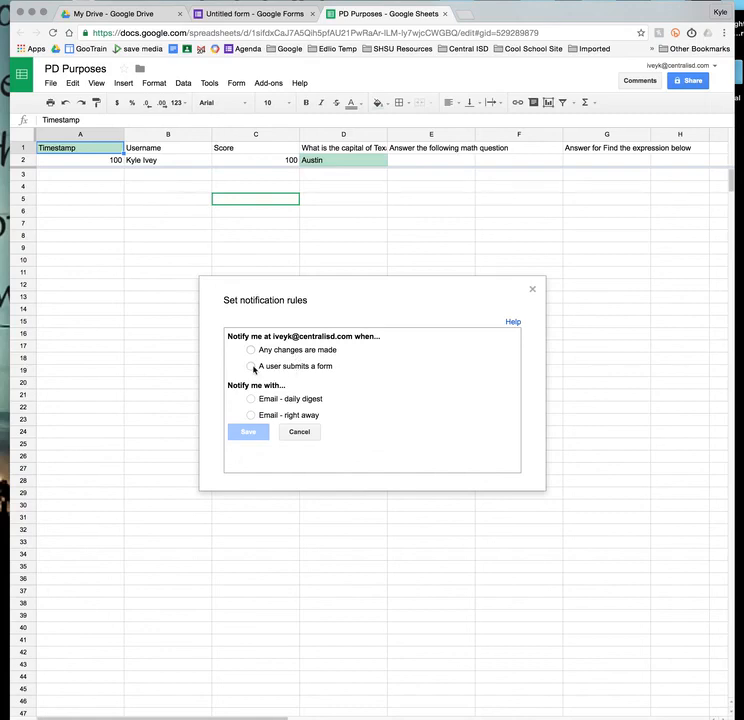
click(251, 366)
click(250, 415)
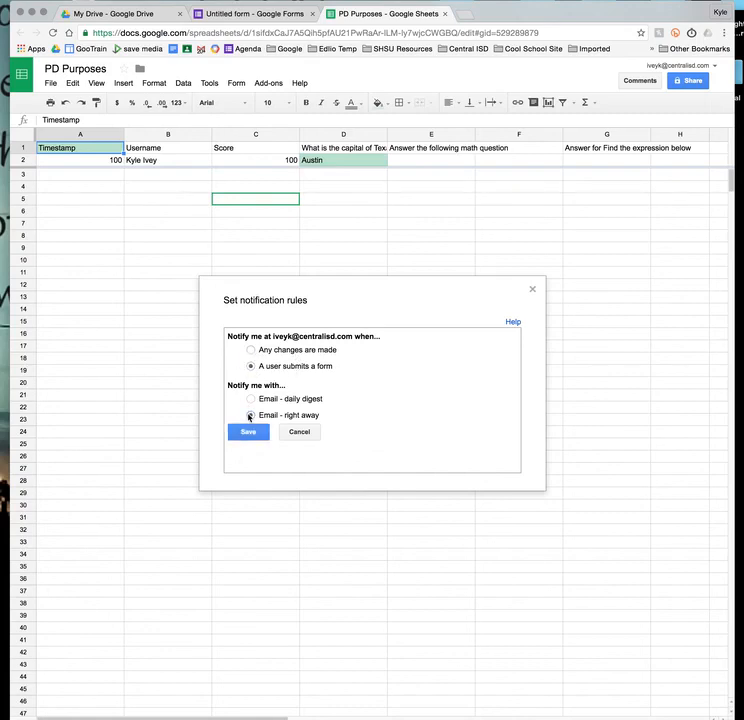